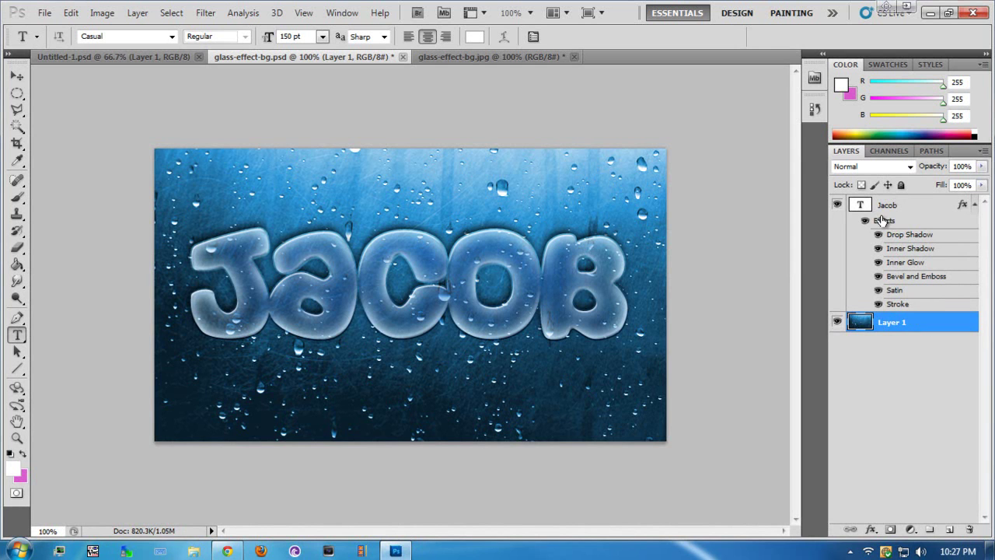
Select the Jacob text layer, then switch to the glass-effect-bg.jpg raindrop photo document
left_click(886, 209)
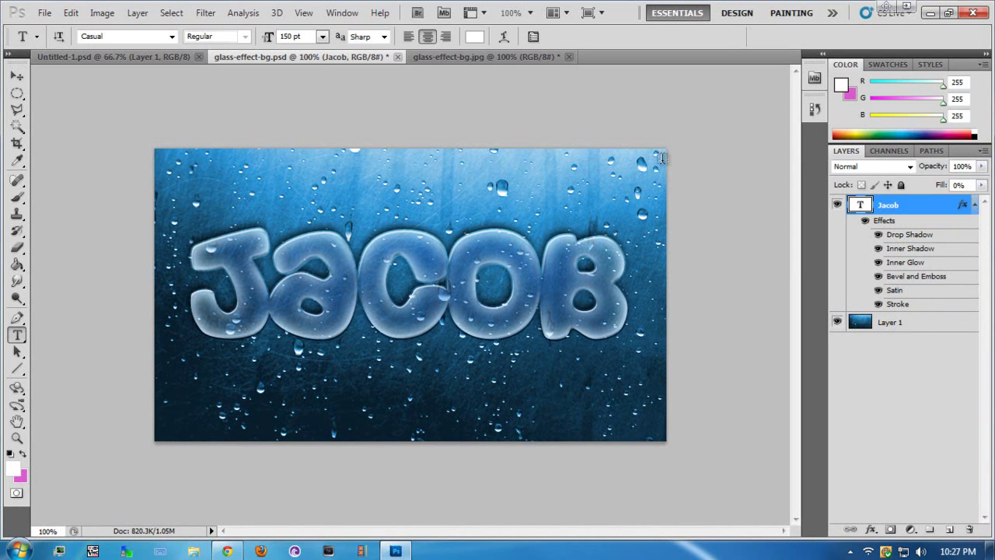
left_click(445, 54)
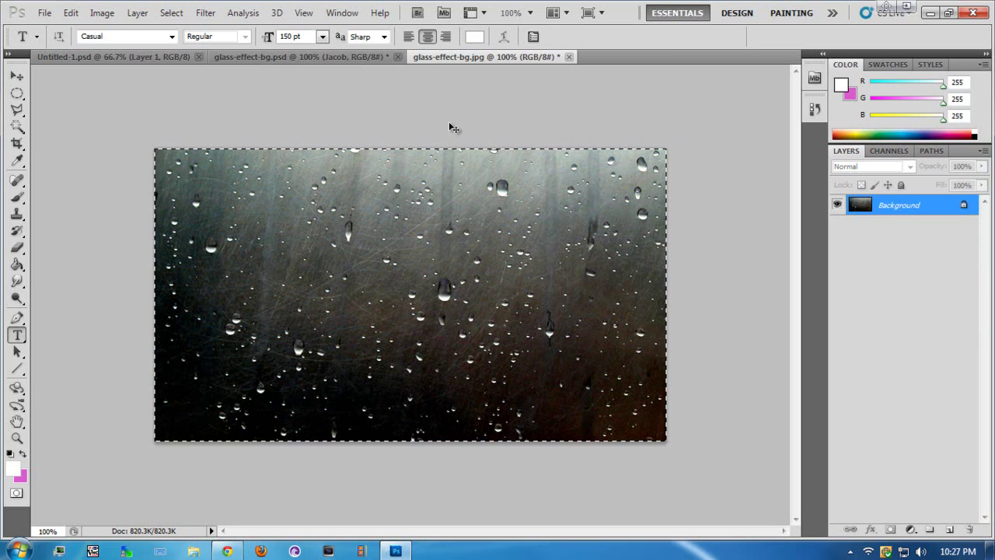
Paste the raindrop photo into a new layer above Layer 1 in glass-effect-bg.psd
left_click(358, 58)
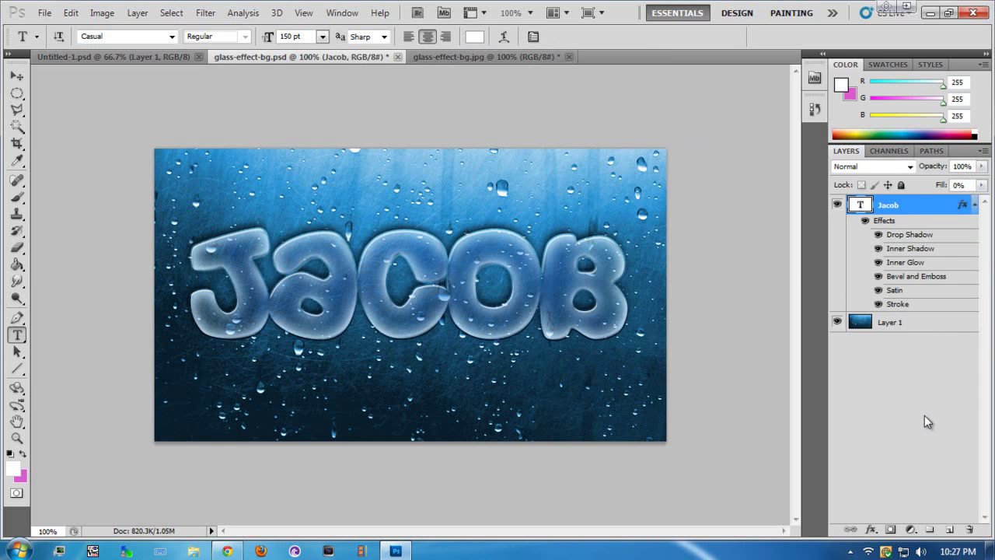
left_click(890, 323)
left_click(949, 529)
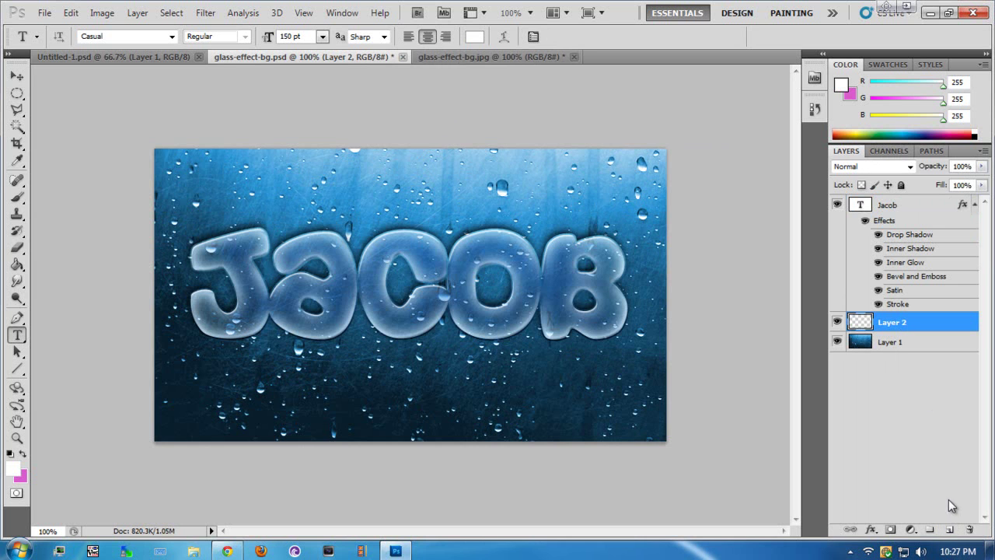
key("ctrl+v")
Hide the JACOB text layer and bring up Hue/Saturation for the pasted Layer 2
left_click(837, 205)
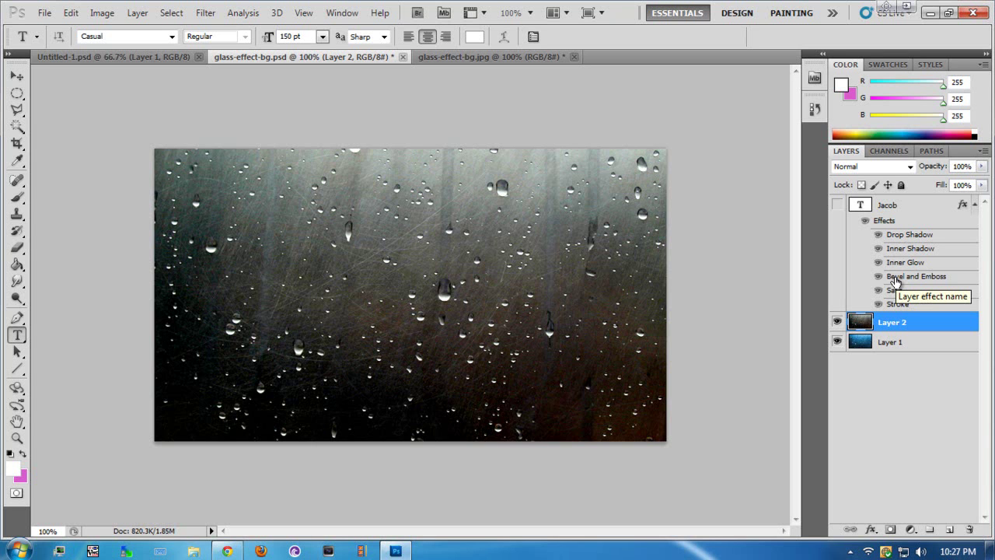
right_click(892, 326)
left_click(906, 327)
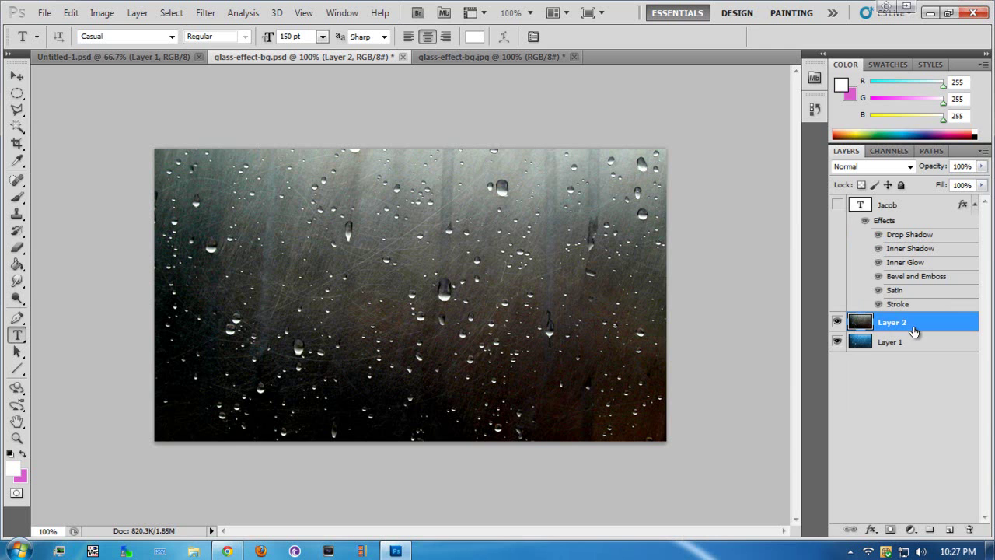
key("ctrl+u")
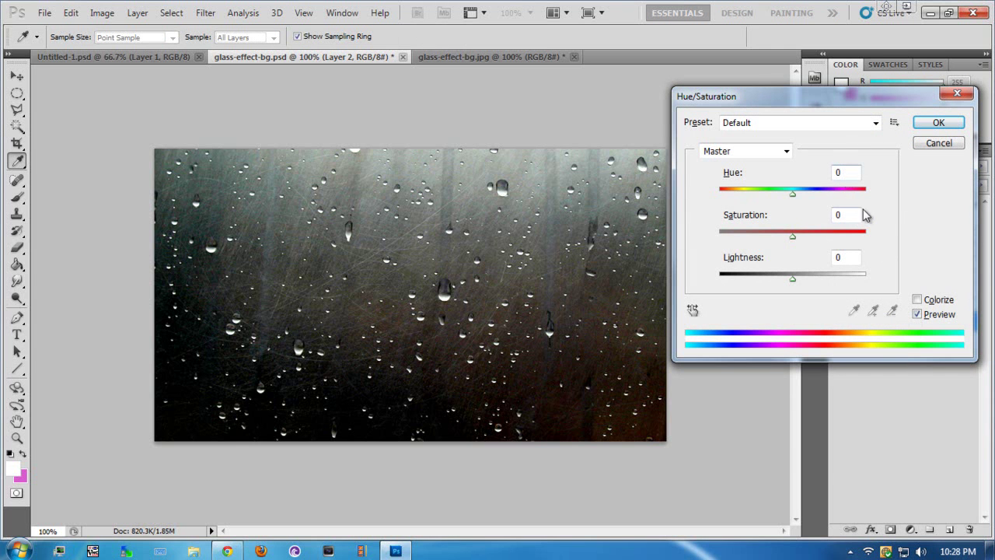
Colorize Layer 2 with Hue 202, Saturation 68 and Lightness +10, then apply it
left_click(917, 299)
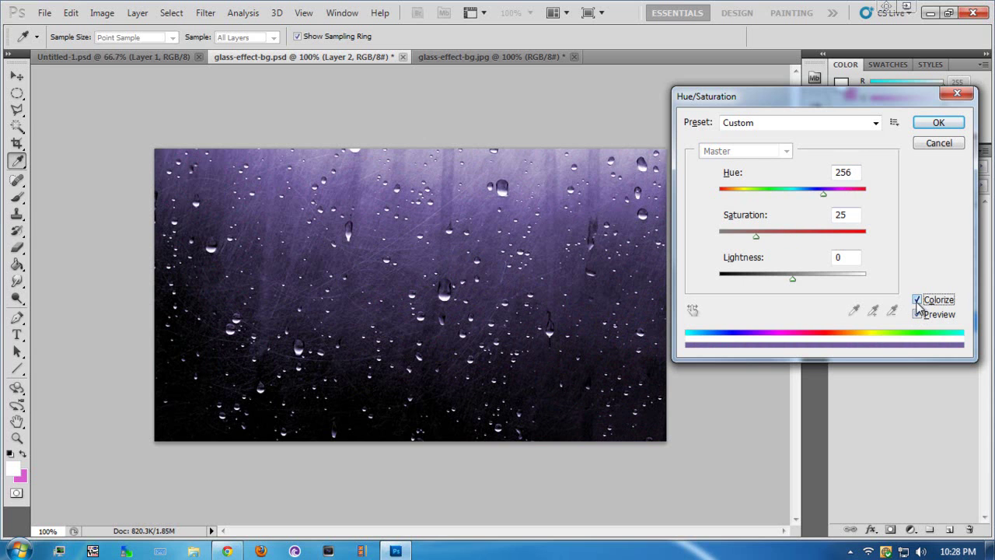
left_click(851, 171)
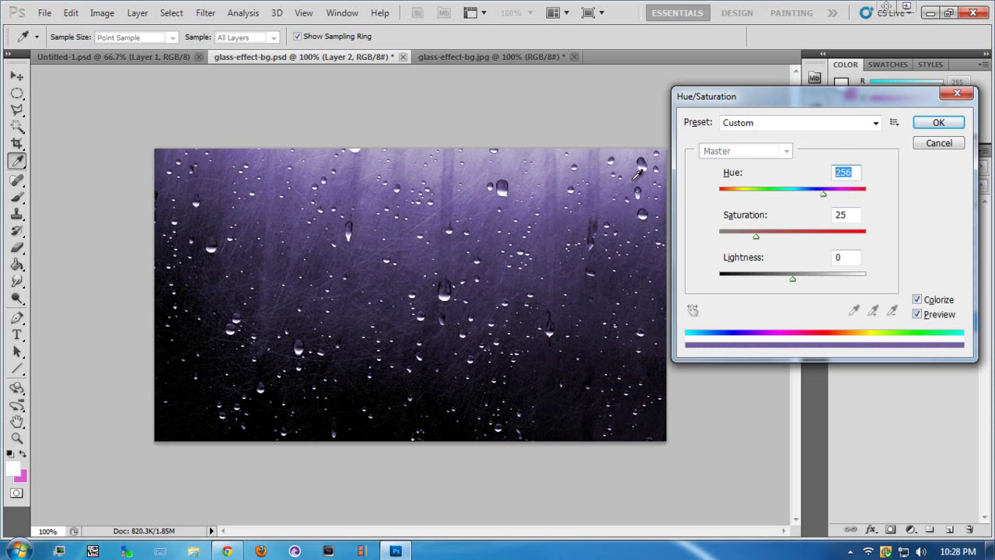
type("202")
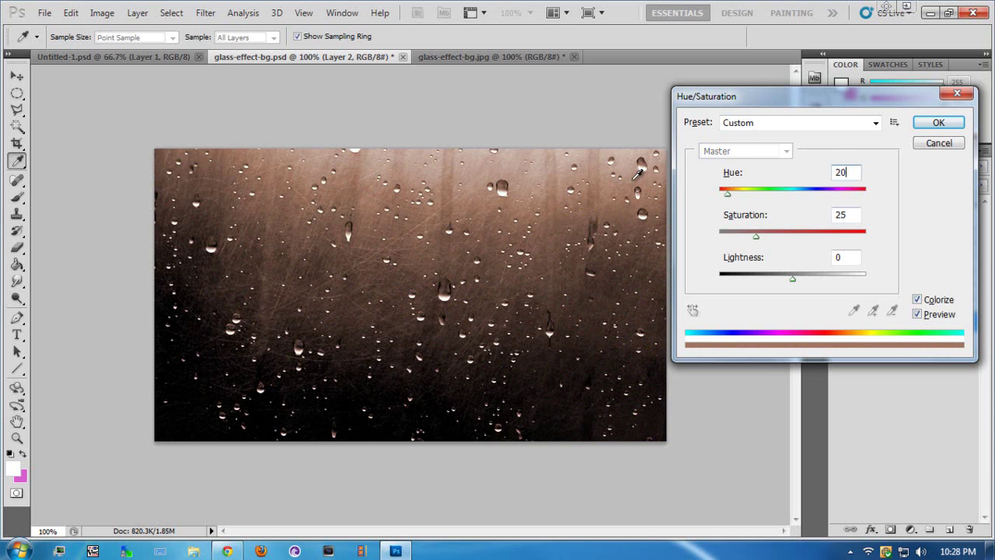
left_click(840, 215)
type("68")
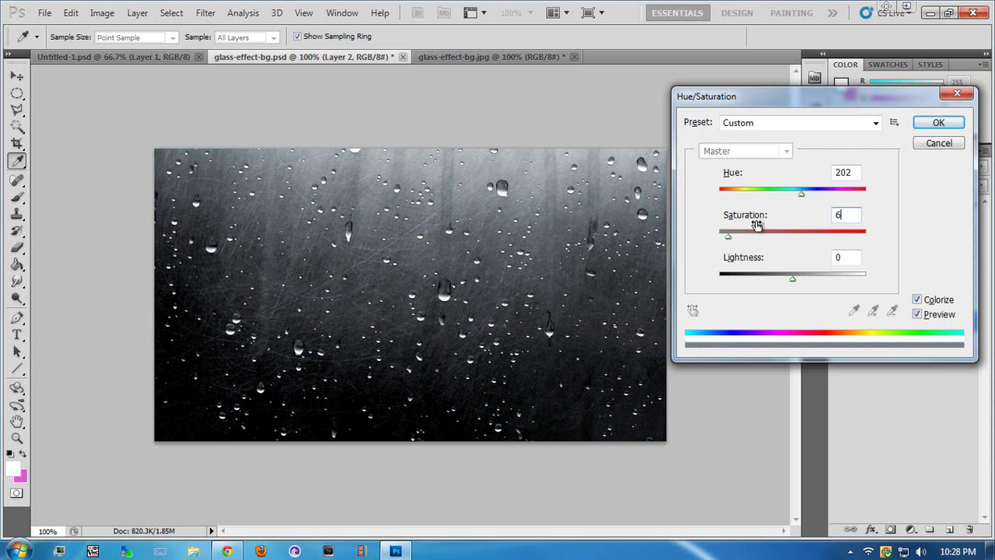
left_click(840, 256)
type("+")
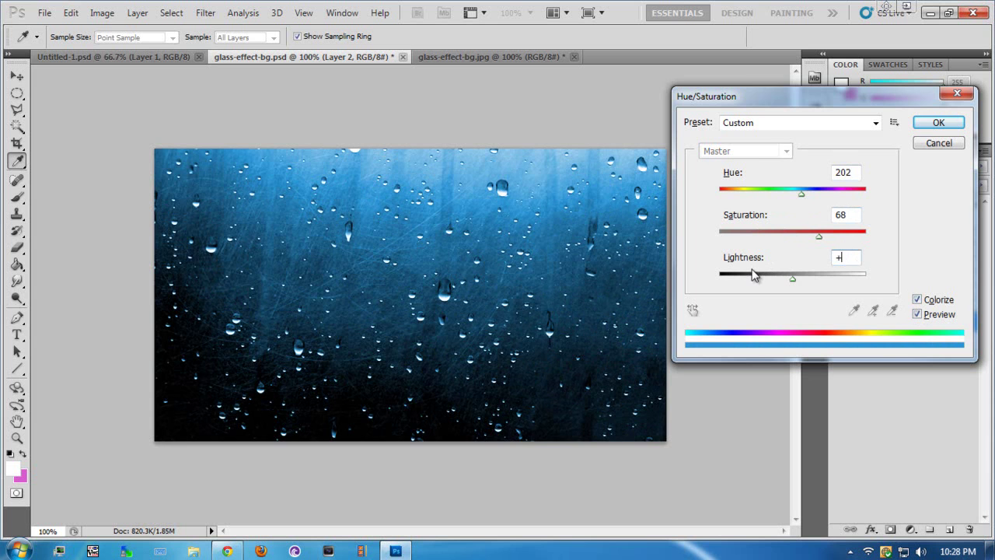
type("10")
left_click(938, 122)
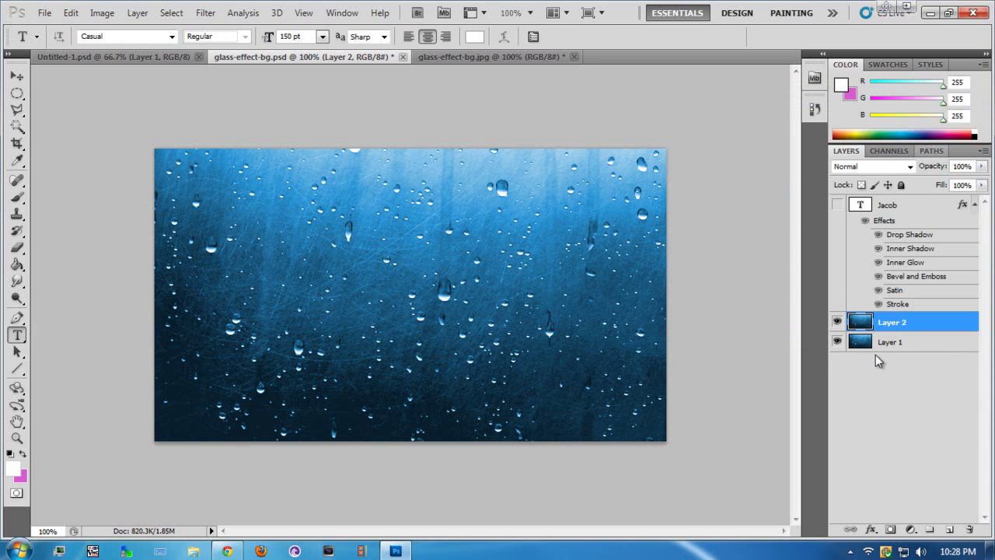
Compare the tinted raindrop layer against the blue background, then delete Layer 2
left_click(838, 340)
left_click(874, 351)
left_click(875, 326)
left_click(837, 323)
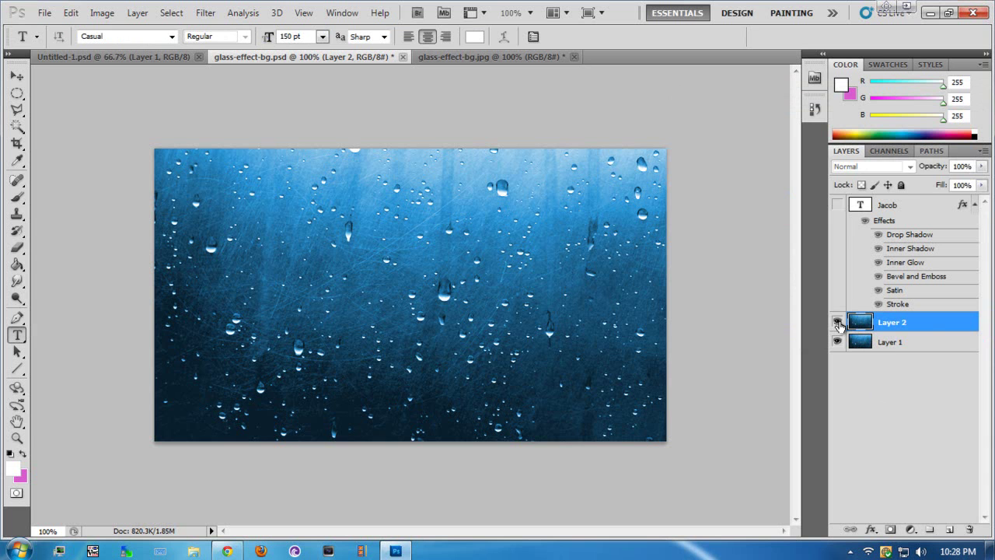
left_click(838, 322)
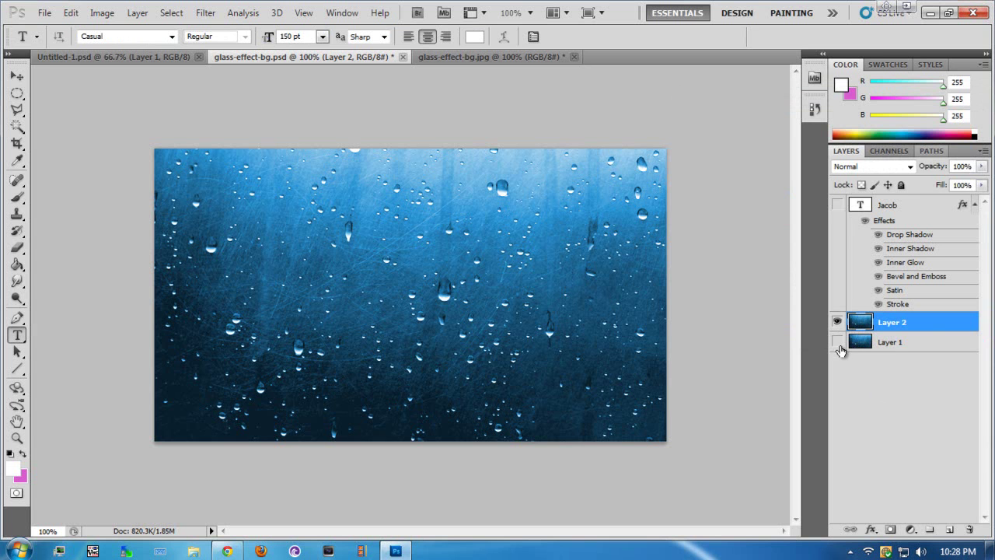
left_click(837, 342)
left_click(879, 348)
left_click(881, 326)
key("Delete")
left_click(837, 323)
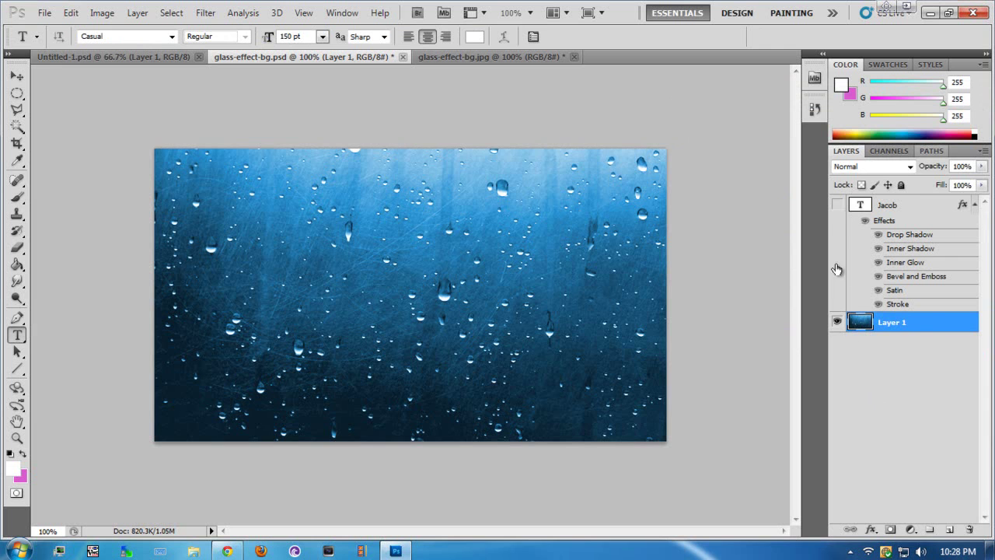
Make the Jacob text layer visible again and raise its fill from 0% to 100%
left_click(946, 206)
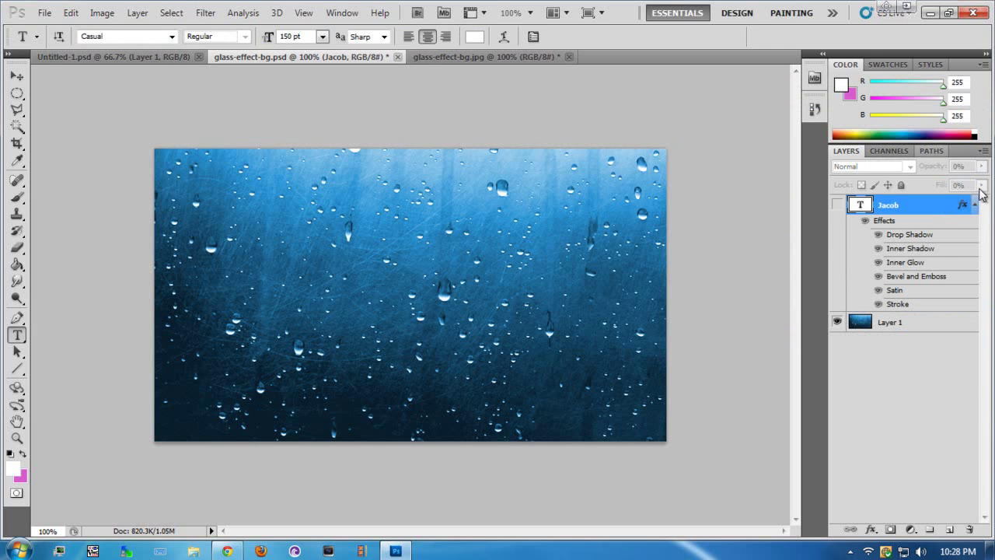
left_click(837, 204)
left_click(982, 185)
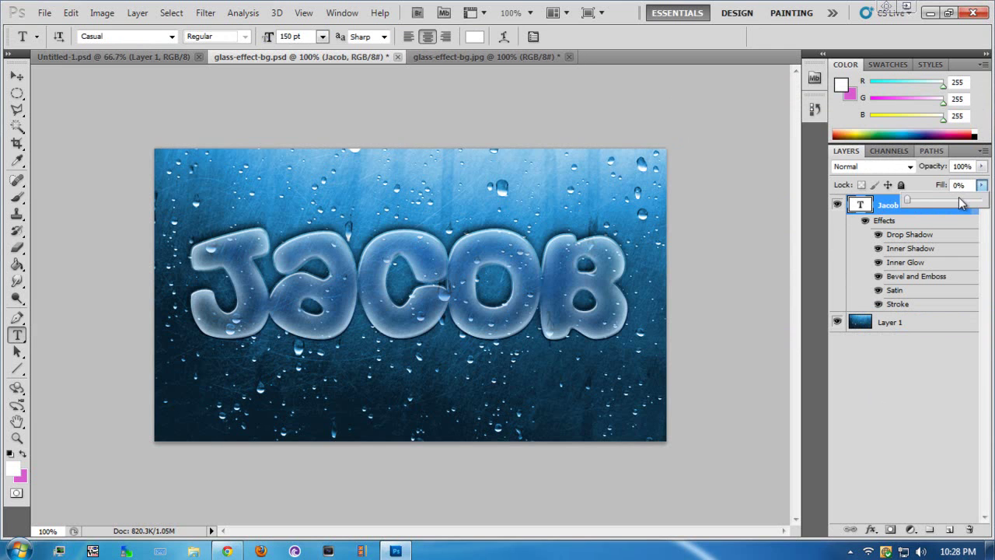
left_click_drag(942, 202, 983, 202)
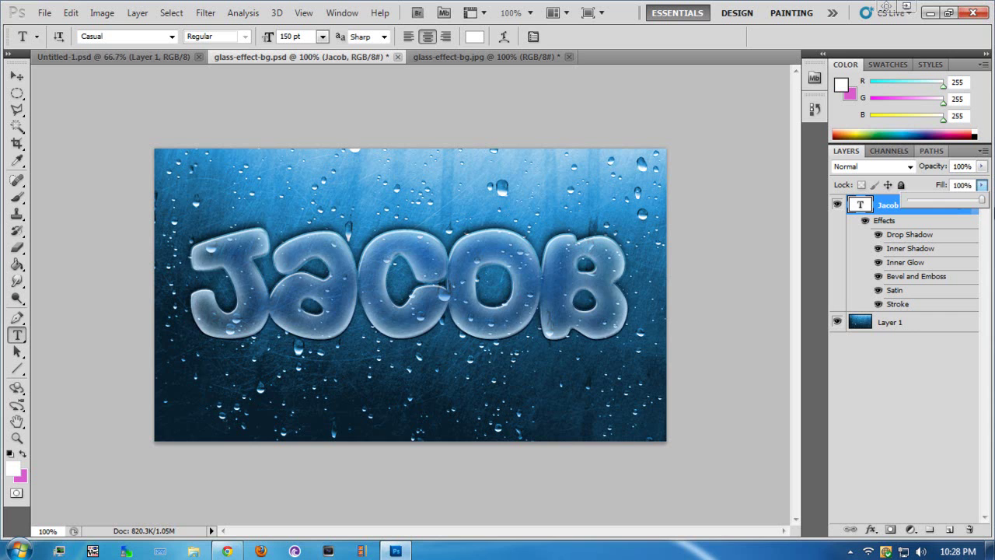
left_click(896, 435)
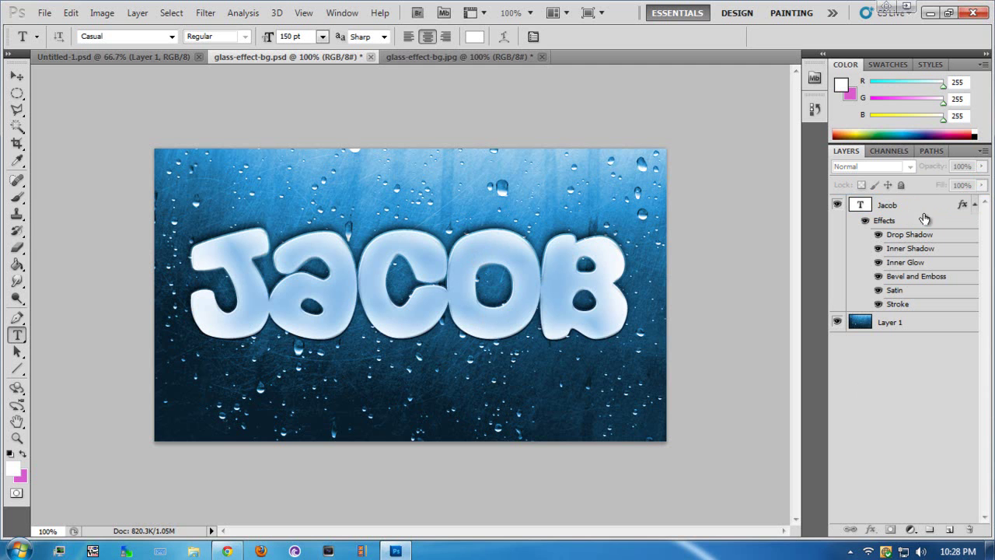
Open Blending Options for the Jacob text layer from its context menu
right_click(878, 210)
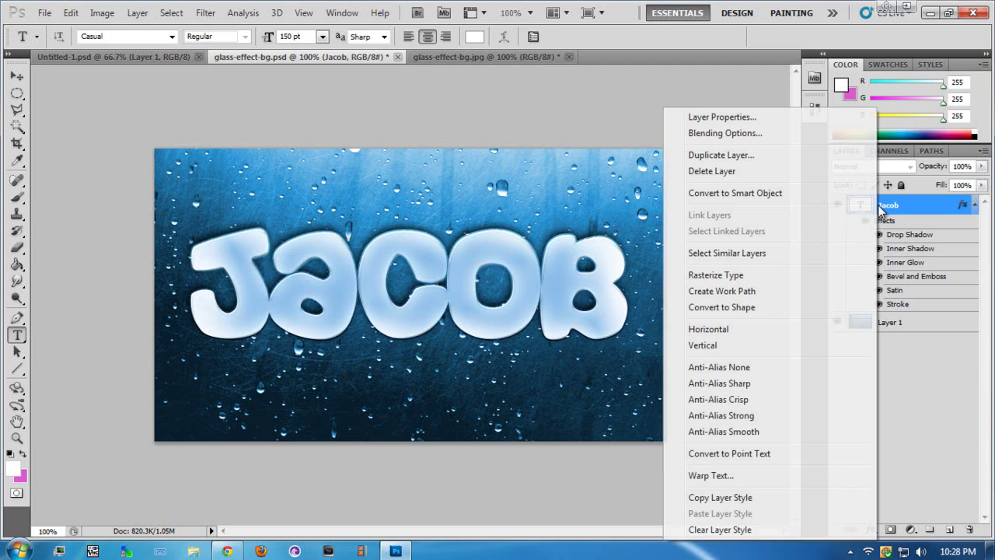
left_click(765, 136)
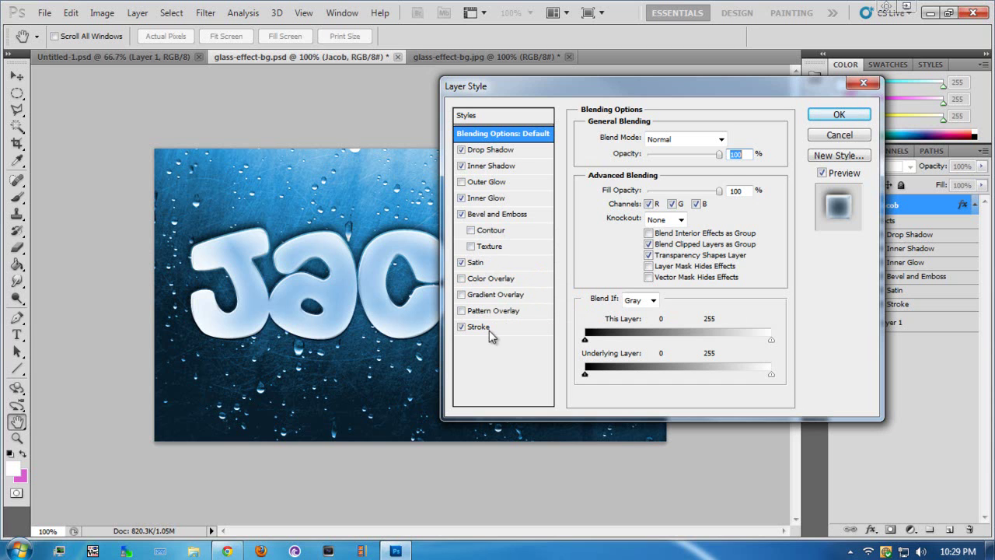
Review Drop Shadow, then show Inner Shadow: Multiply, 75% opacity, 8 px distance, 11% choke, 4 px size
left_click(509, 153)
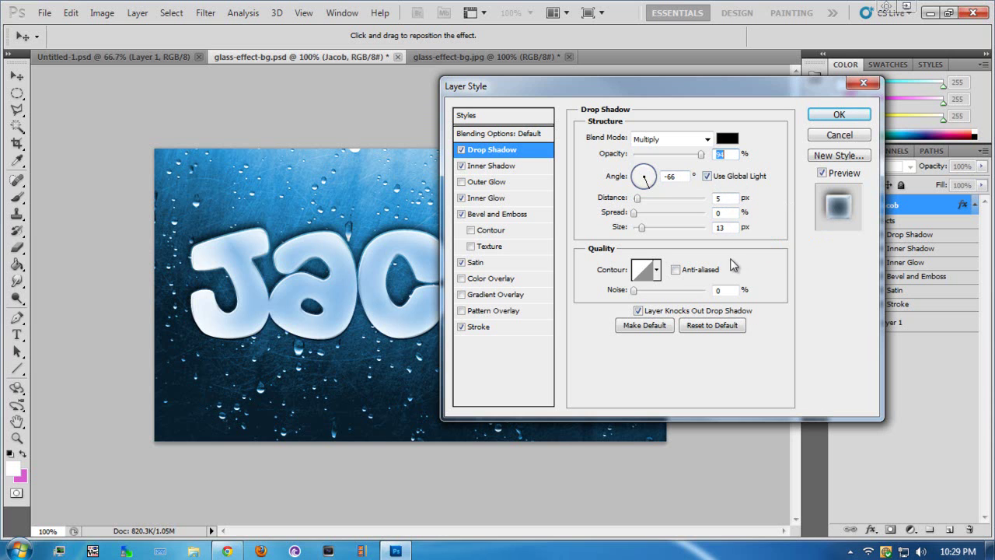
left_click(507, 166)
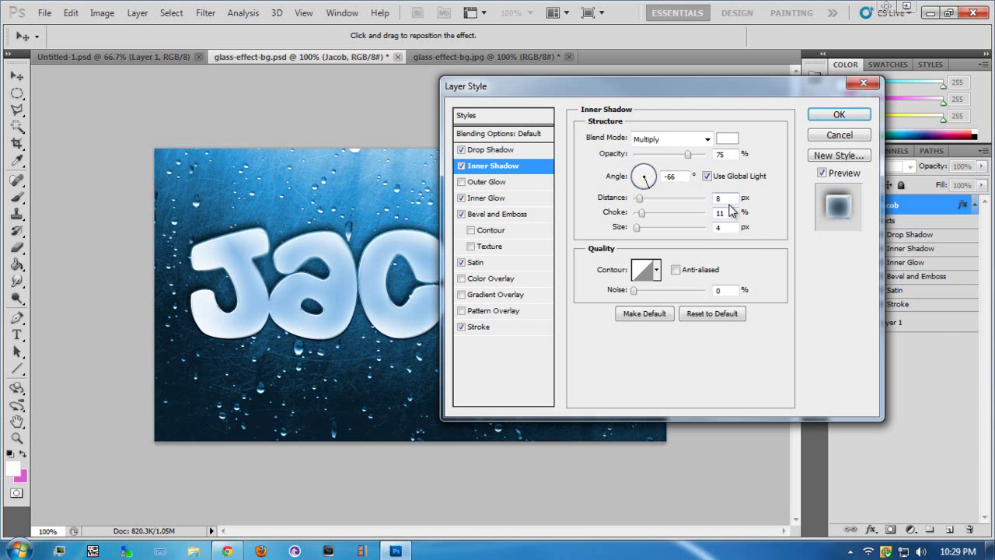
Inspect the Inner Glow's pale blue bee0ff Screen colour at 27 px size, leaving it unchanged
left_click(487, 197)
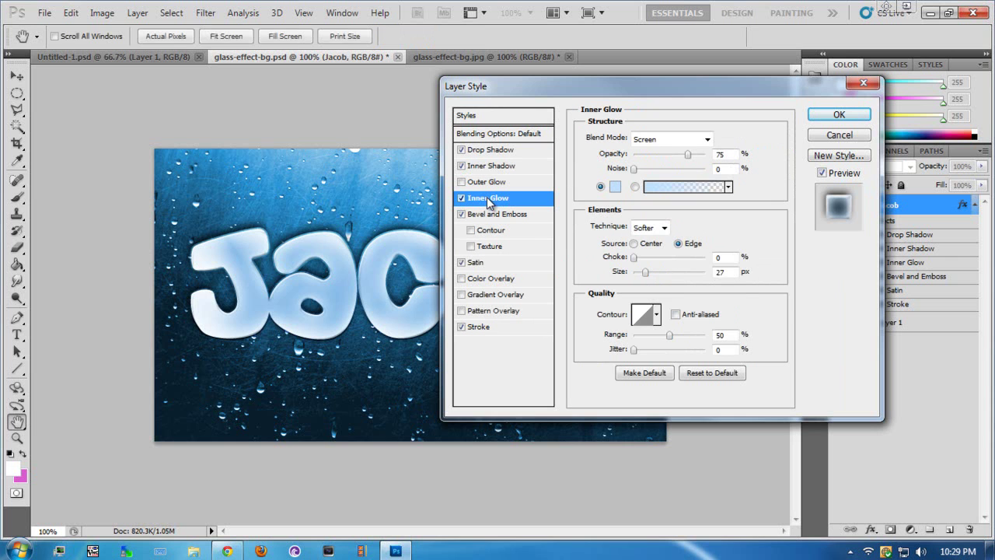
left_click(614, 188)
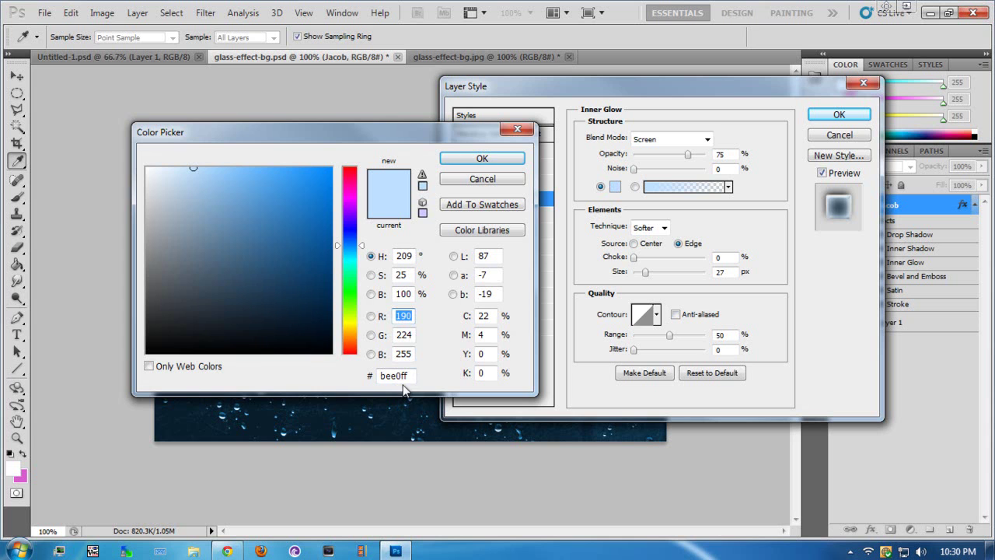
left_click(501, 185)
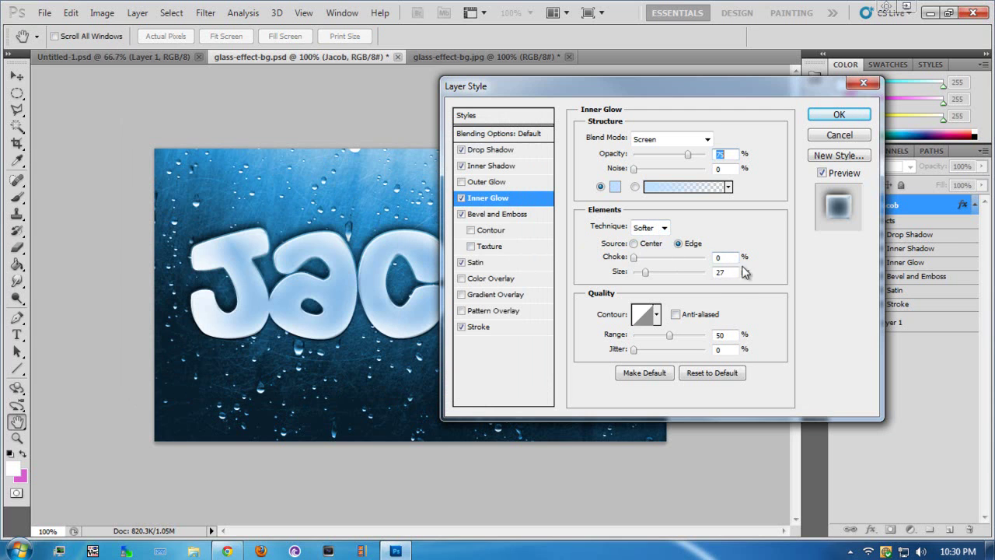
Review Bevel and Emboss (Inner Bevel, Smooth, 100% depth, 4 px size, 2 px soften) and its gloss contours
left_click(505, 214)
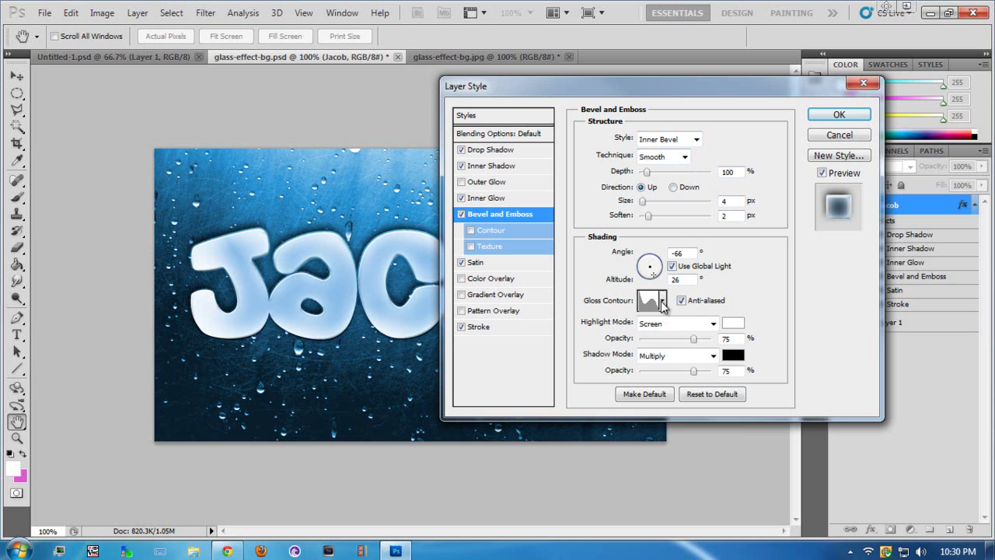
left_click(662, 302)
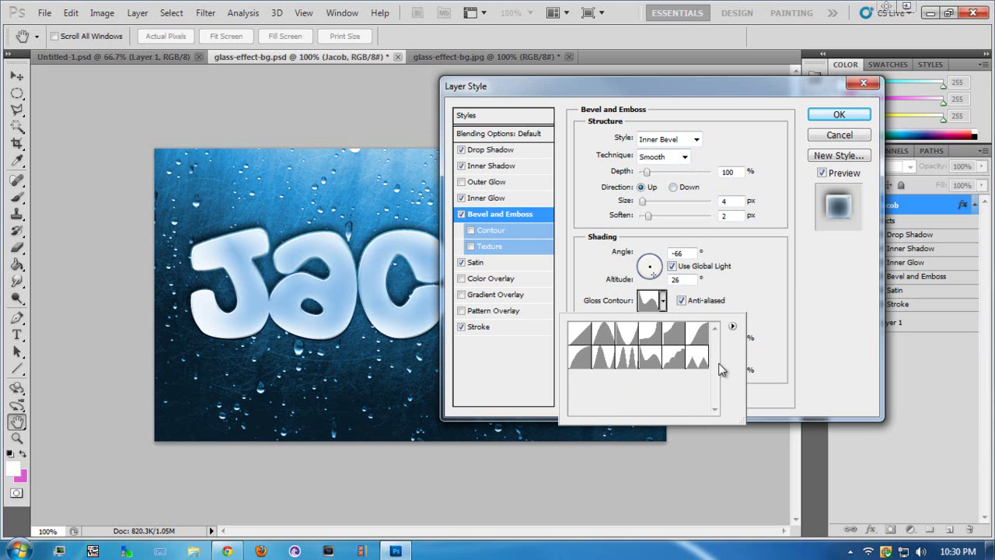
left_click_drag(660, 363, 732, 353)
left_click(777, 302)
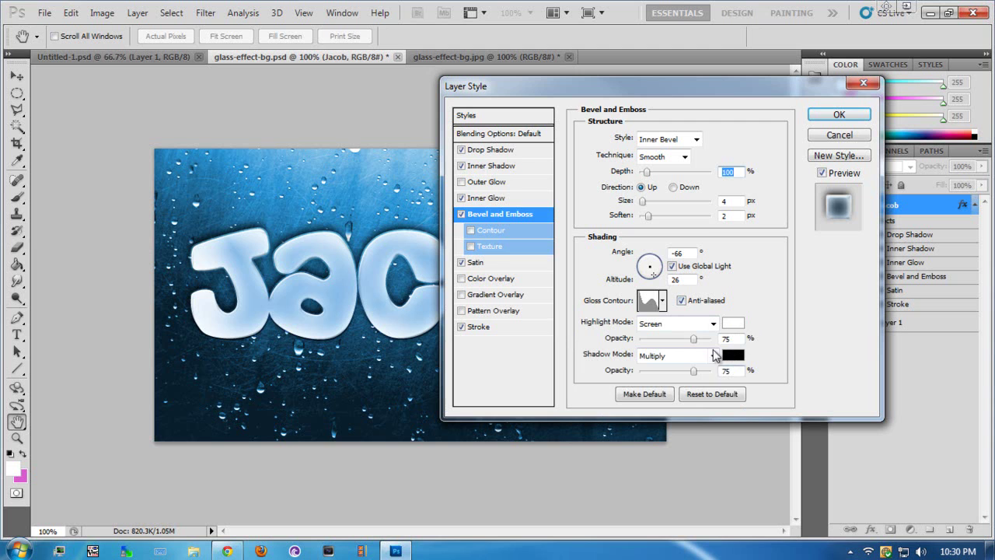
Inspect the Satin effect's blue 006fce Multiply colour at 50% opacity and confirm it
left_click(485, 265)
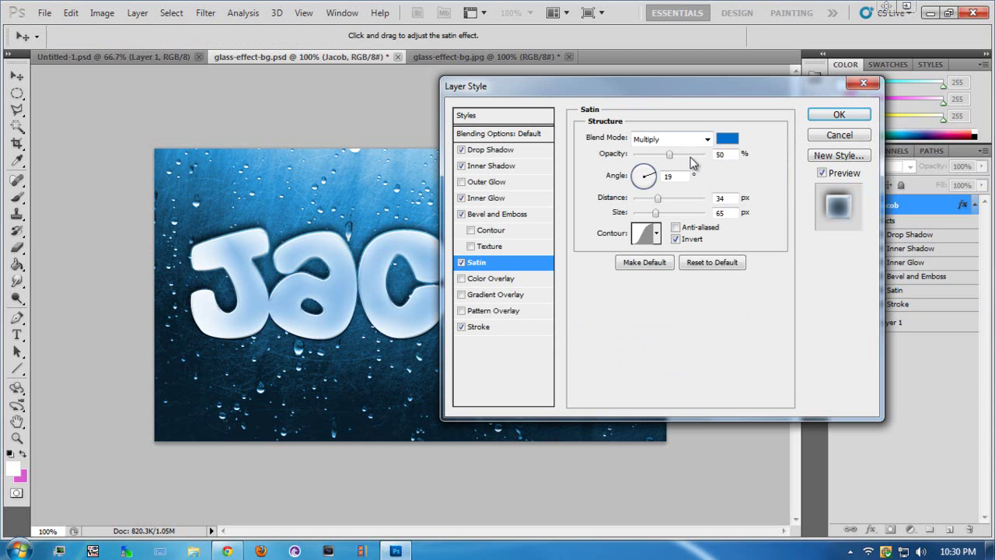
left_click(726, 139)
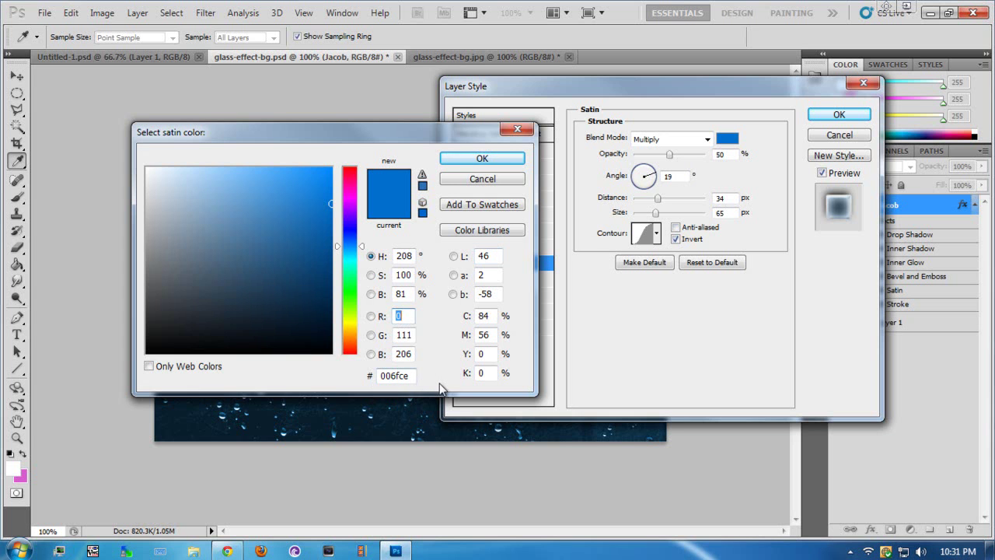
left_click(443, 159)
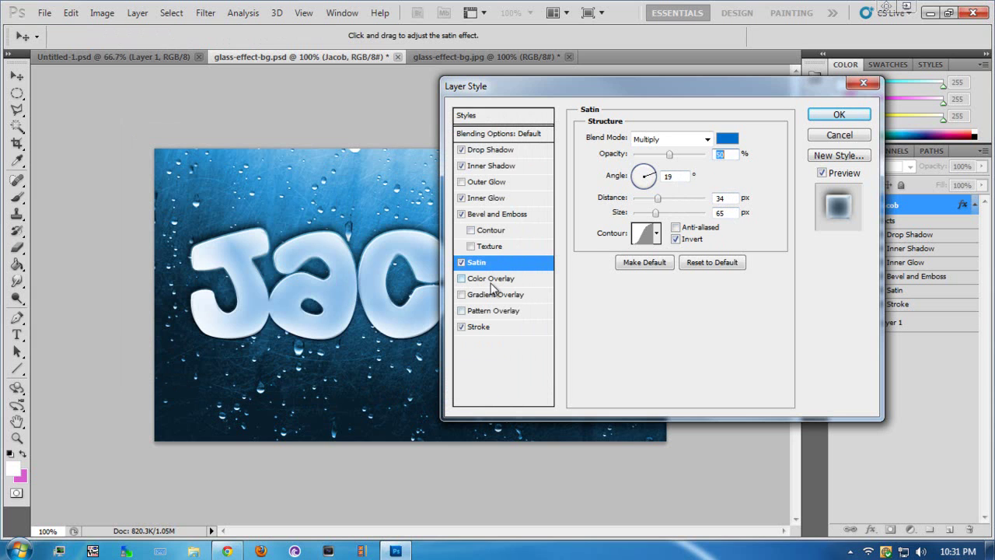
Review the 2 px Outside Soft Light gradient Stroke and apply the Jacob layer style
left_click(483, 327)
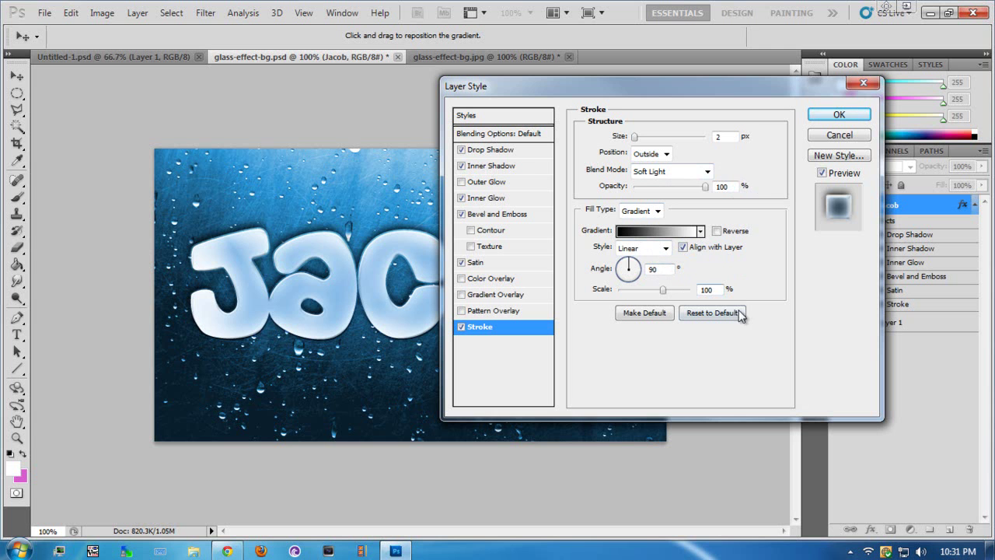
left_click(838, 115)
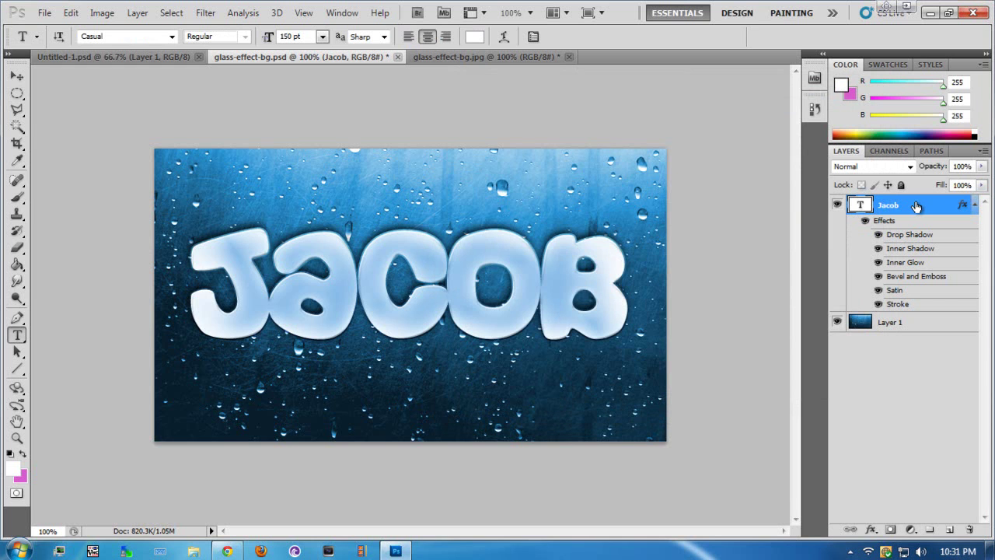
Lower the Jacob text layer's fill to 55% so JACOB turns translucent over the raindrops
left_click_drag(981, 185, 918, 210)
left_click(920, 426)
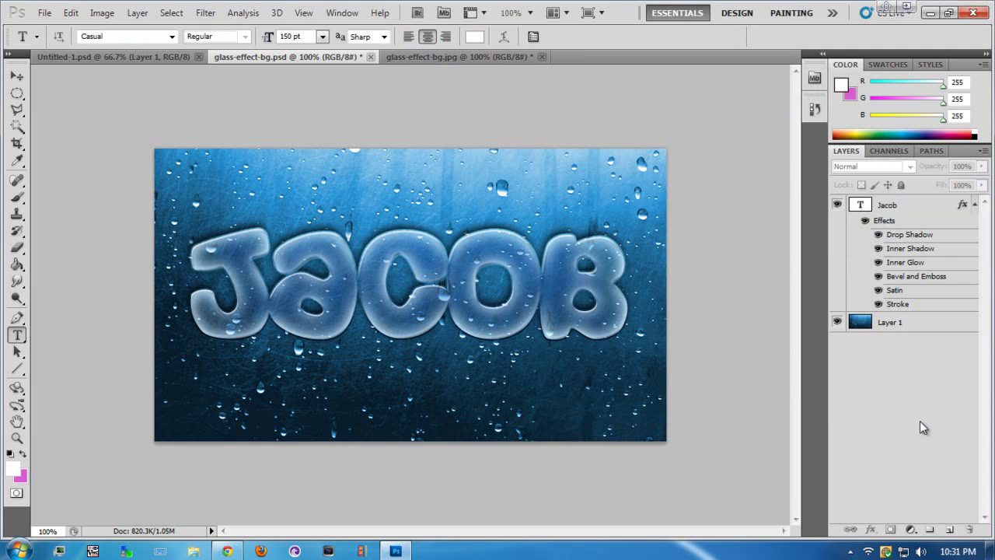